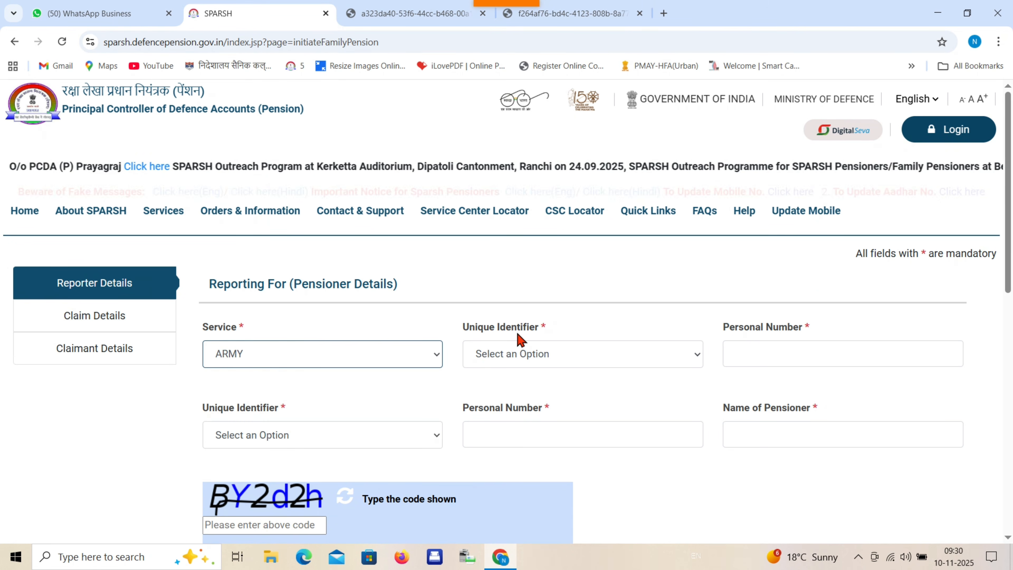
- Set the identifiers to Personal No. and SPARSH PPO NO, after briefly trying Bank Account No
left_click(574, 355)
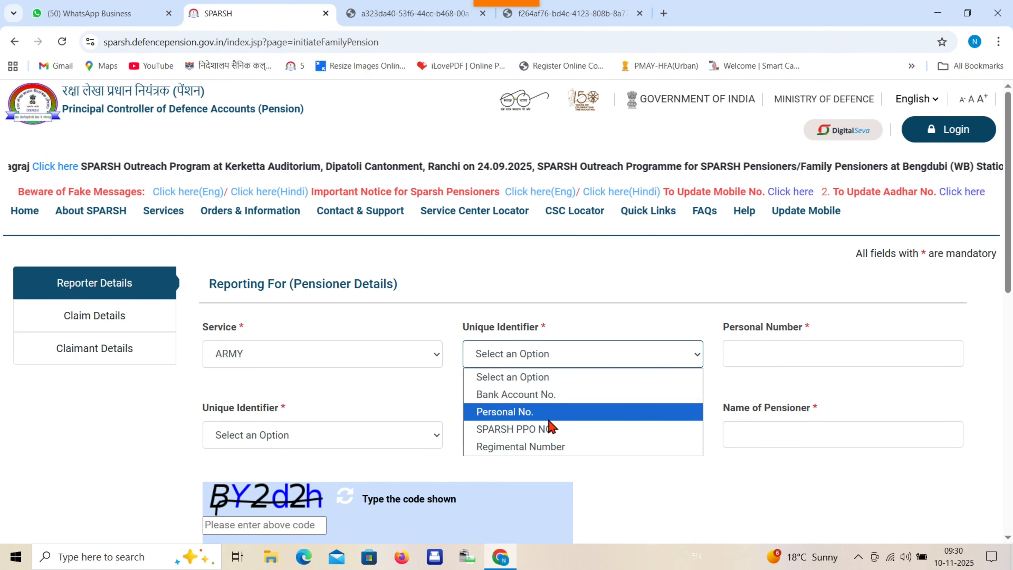
left_click(558, 414)
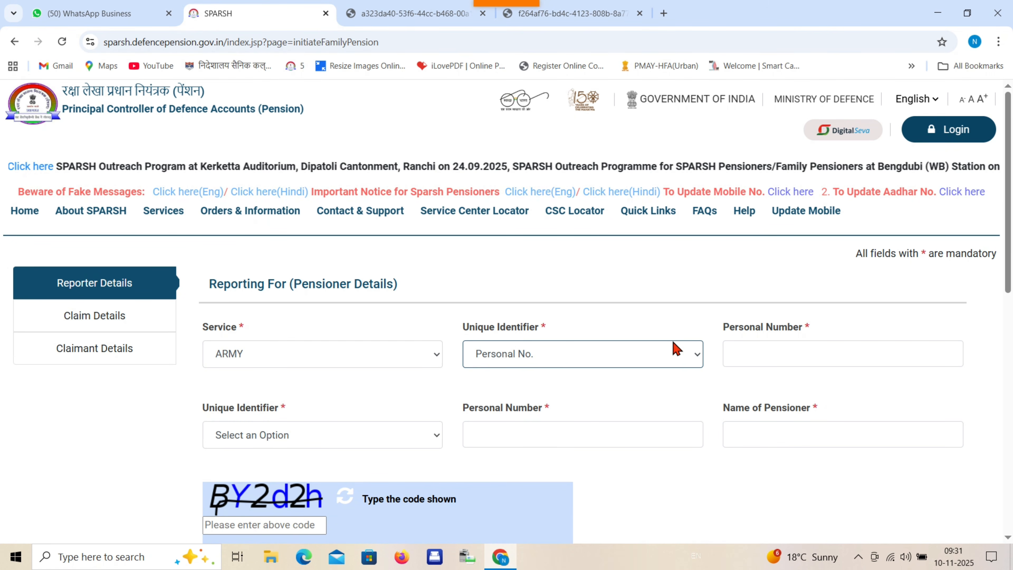
left_click(333, 443)
left_click(314, 509)
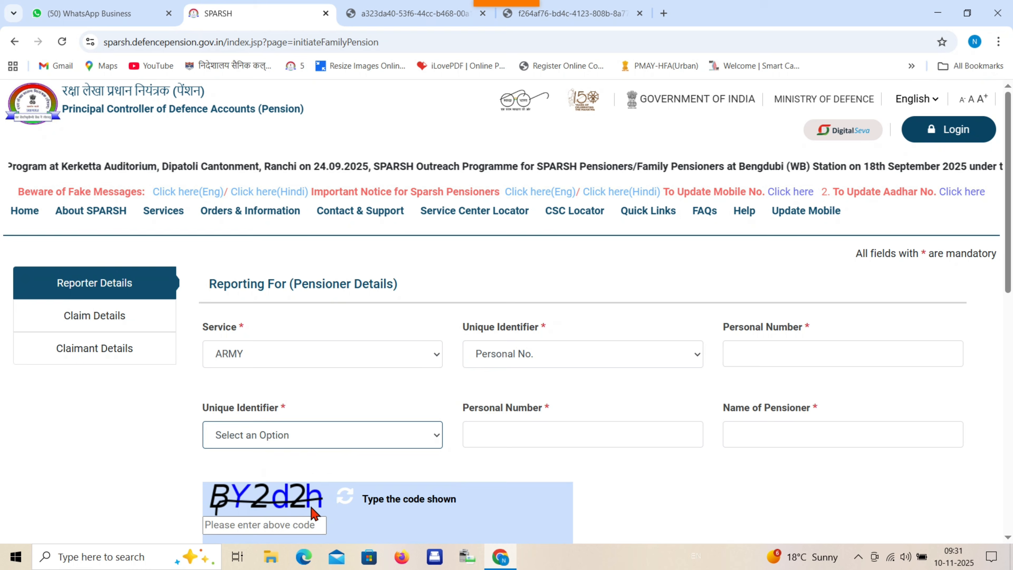
left_click(343, 441)
left_click(316, 475)
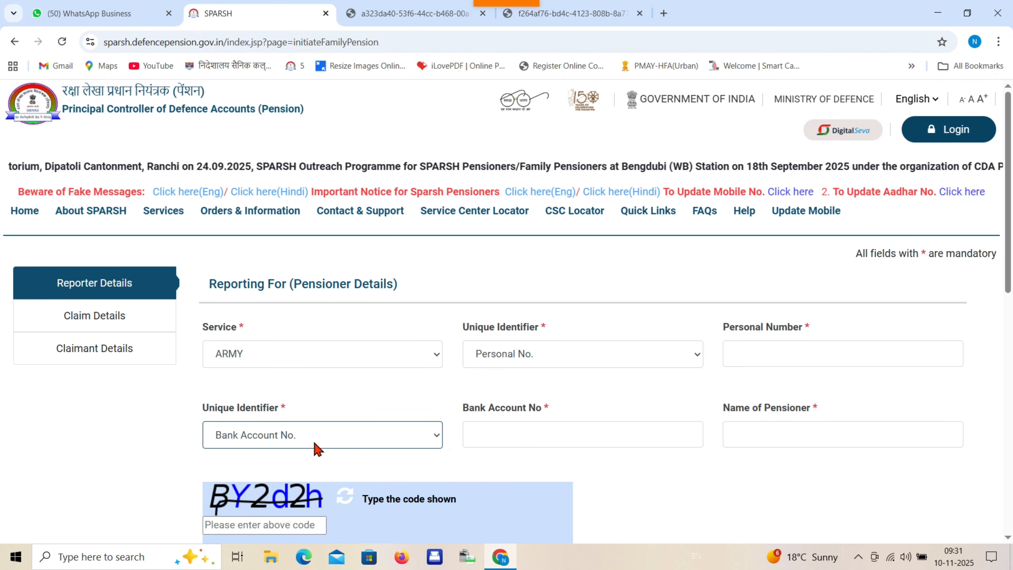
left_click(315, 447)
left_click(285, 510)
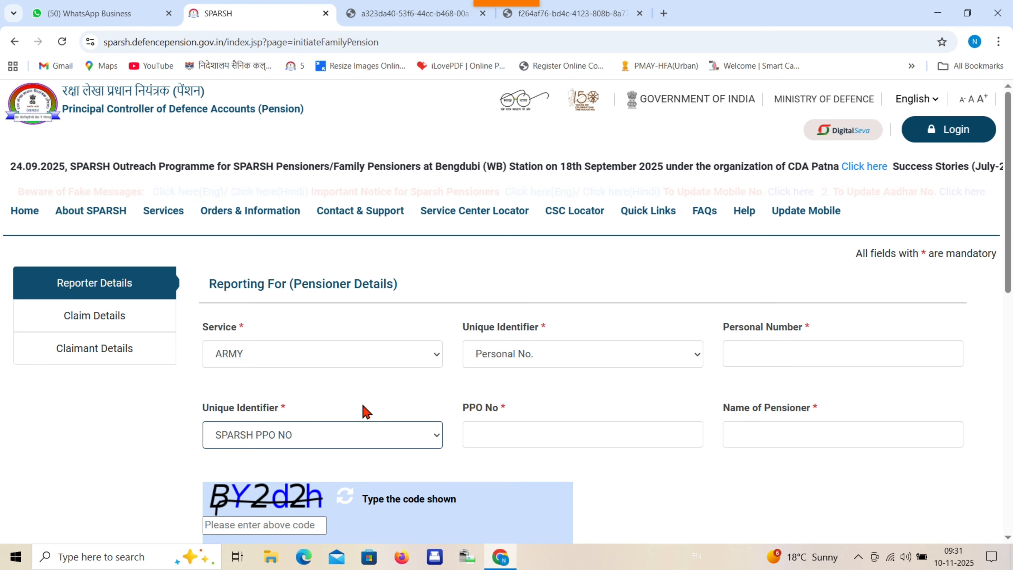
scroll(363, 411, "down", 2)
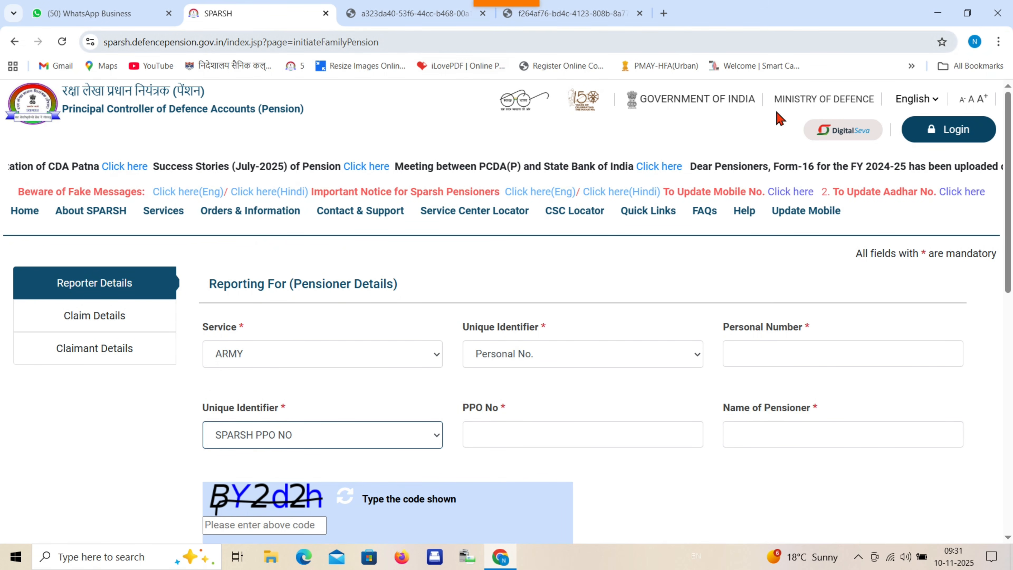
- Sign in through CSC Digital Seva Connect, entering the captcha
left_click(858, 132)
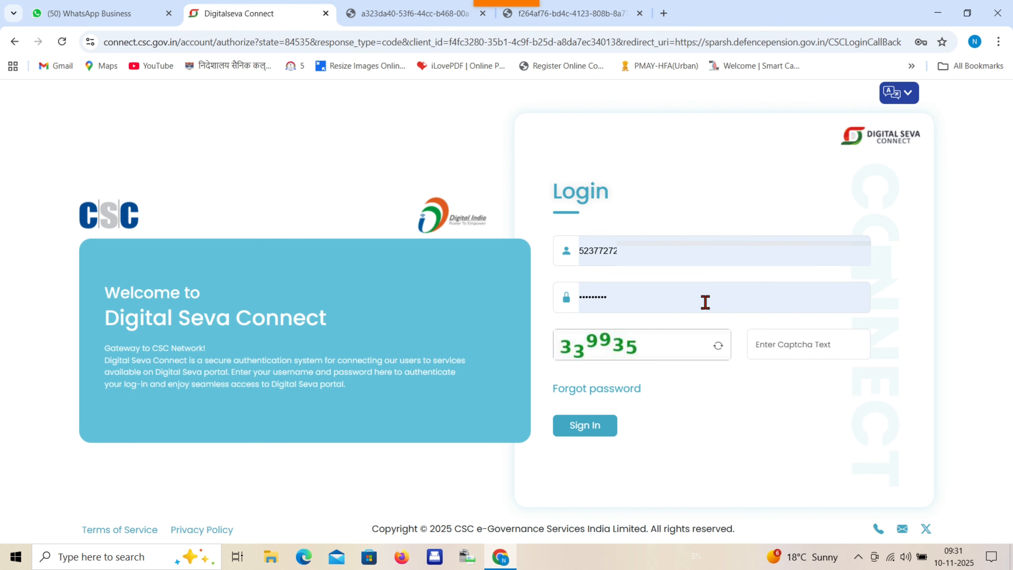
left_click(803, 346)
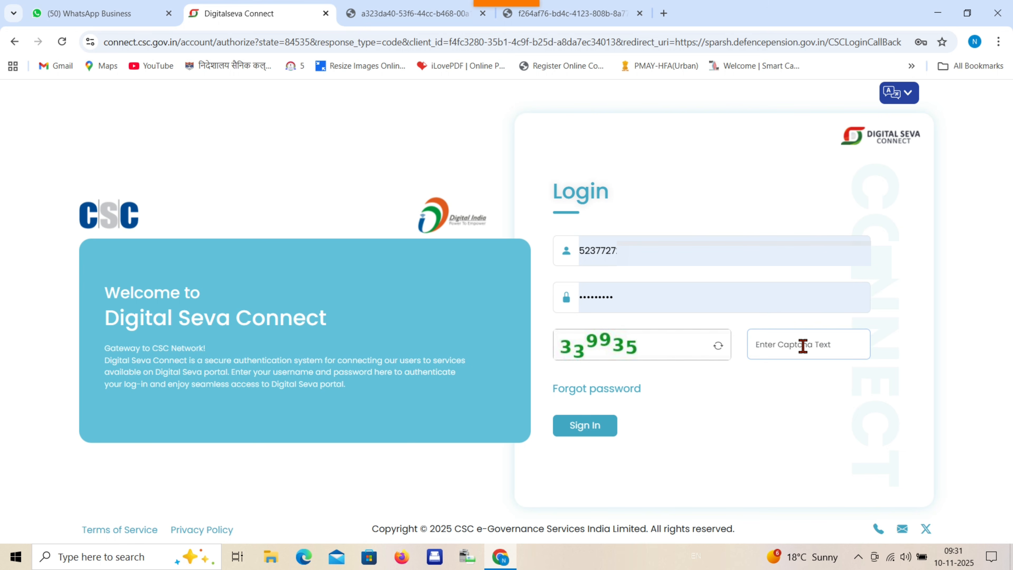
type("339935")
left_click(581, 427)
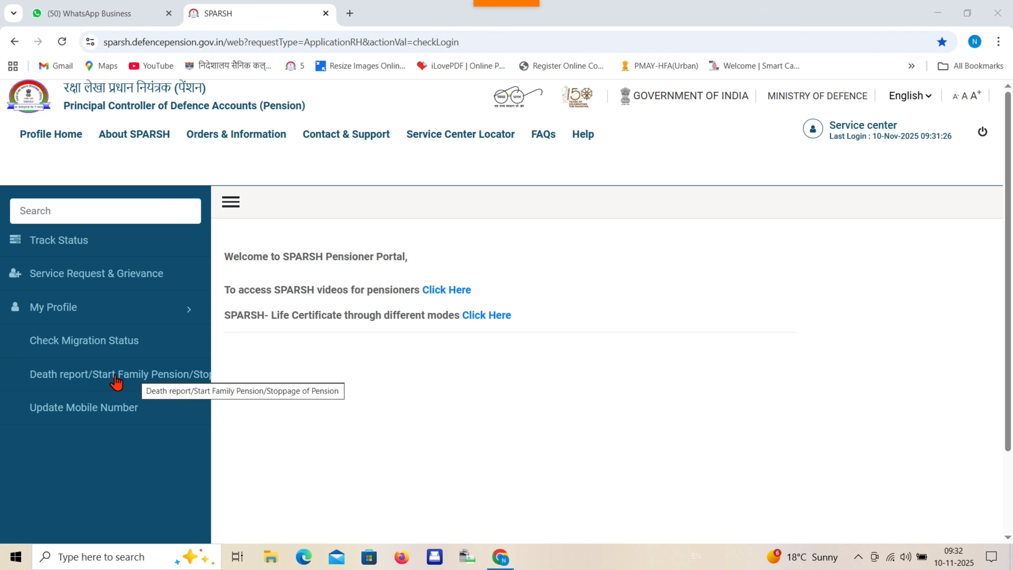
- Open the Death report/Start Family Pension form and set the service to ARMY
left_click(159, 377)
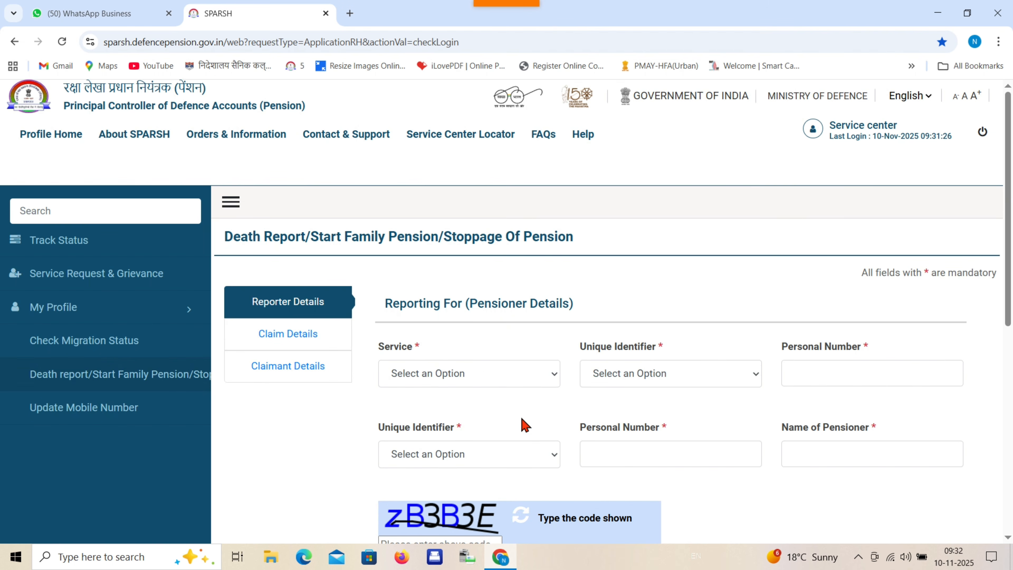
left_click(484, 379)
left_click(477, 412)
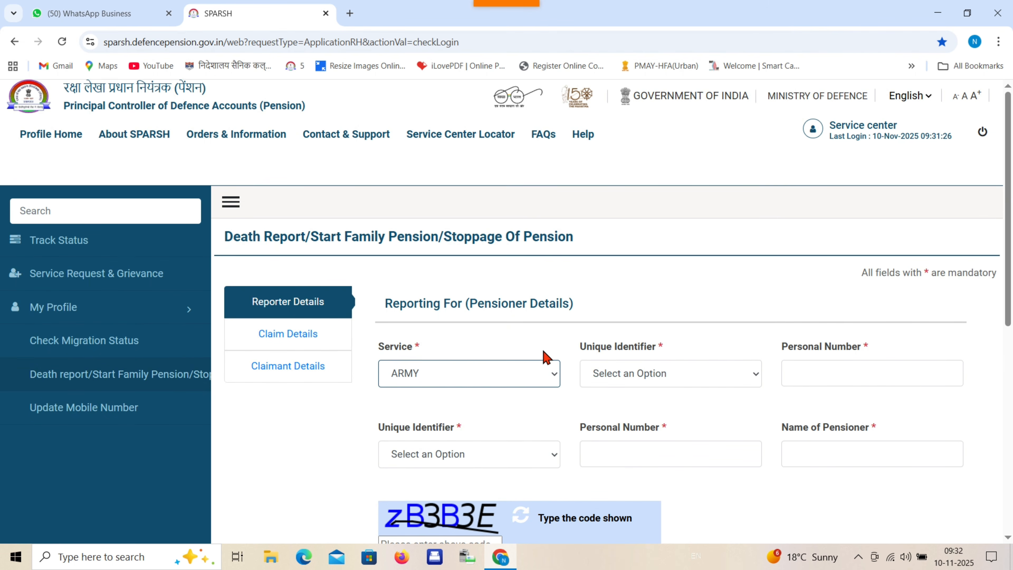
scroll(619, 349, "down", 1)
- Choose Personal No. and SPARSH PPO NO as the identifiers and scroll to Reporter Details
left_click(649, 312)
left_click(649, 364)
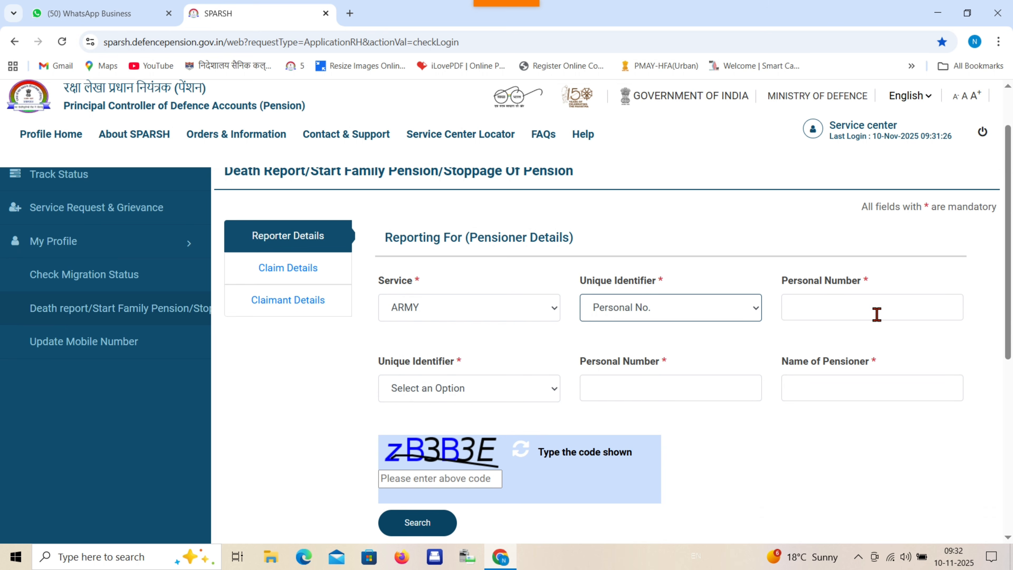
left_click(475, 393)
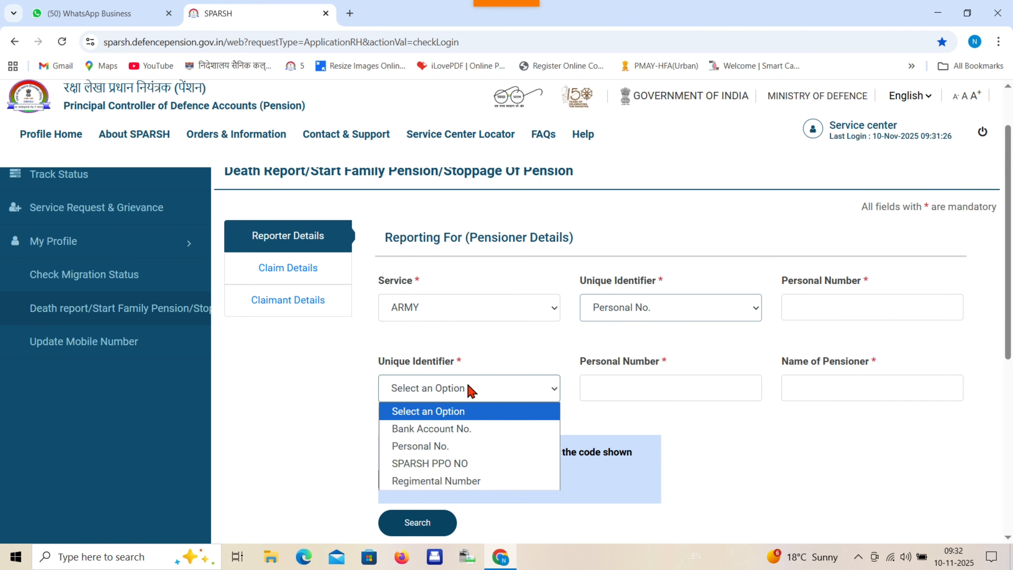
left_click(459, 462)
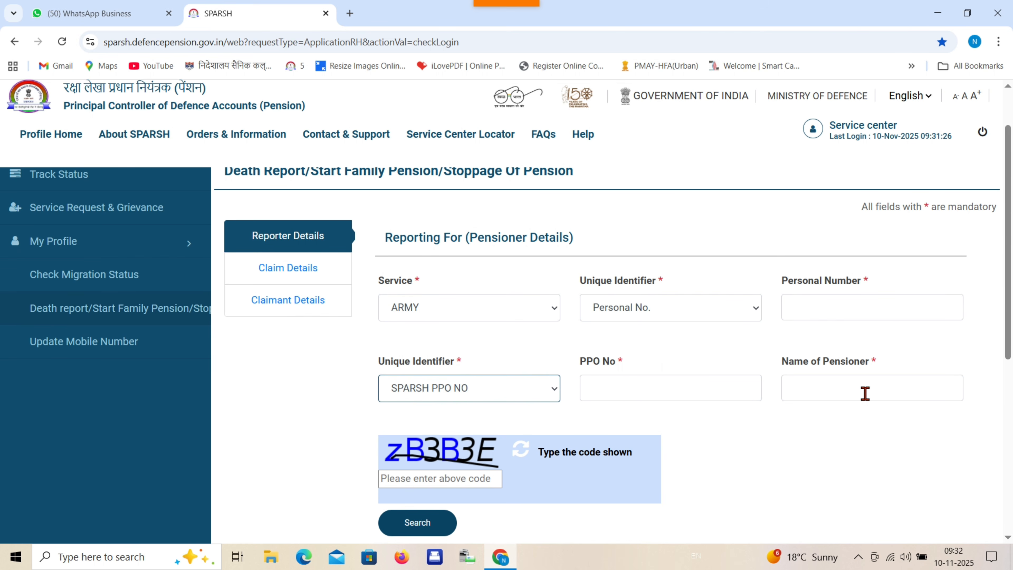
scroll(465, 367, "down", 2)
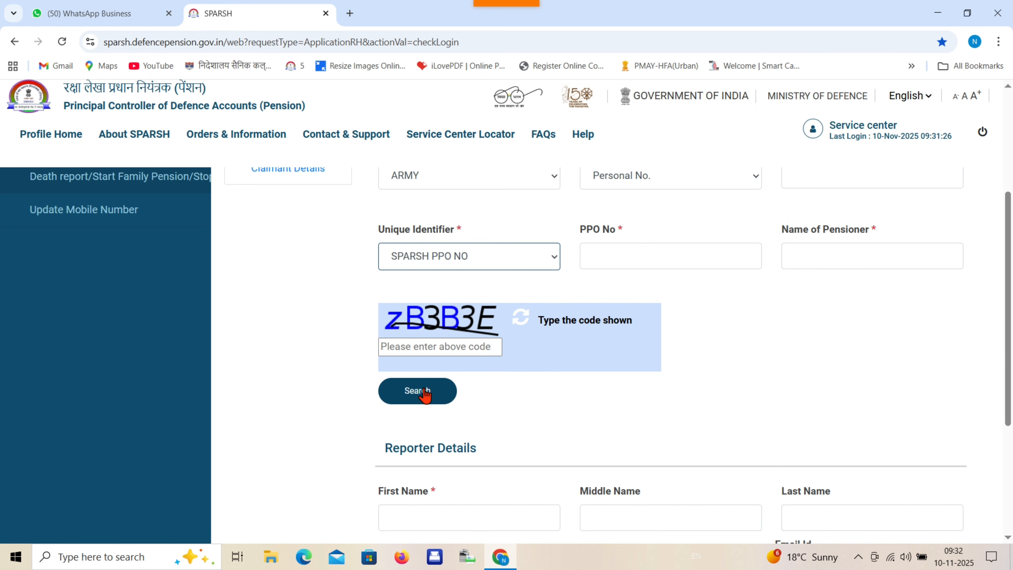
scroll(521, 369, "down", 5)
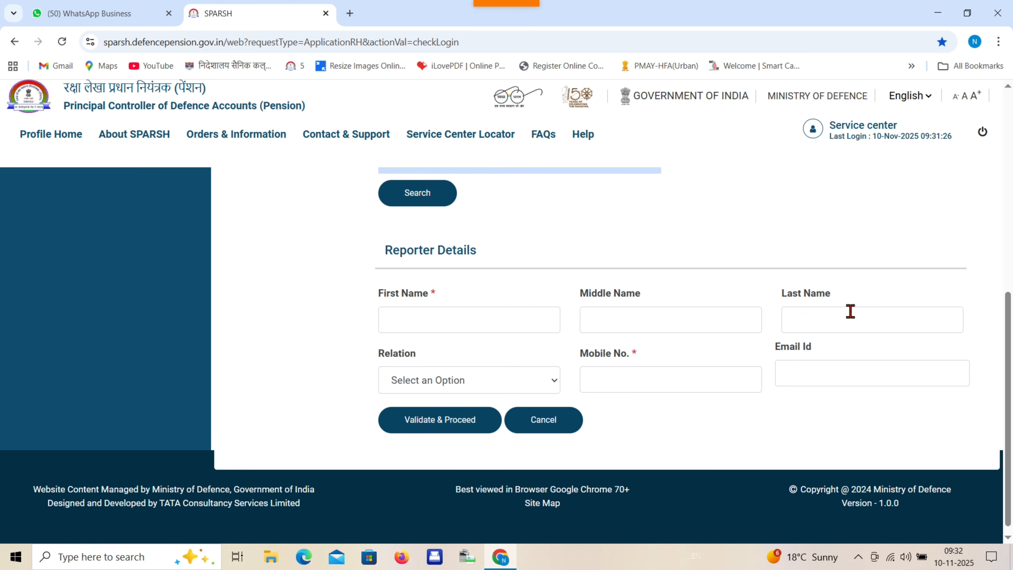
- Set the reporter's relation to Spouse and proceed past OTP verification
left_click(471, 384)
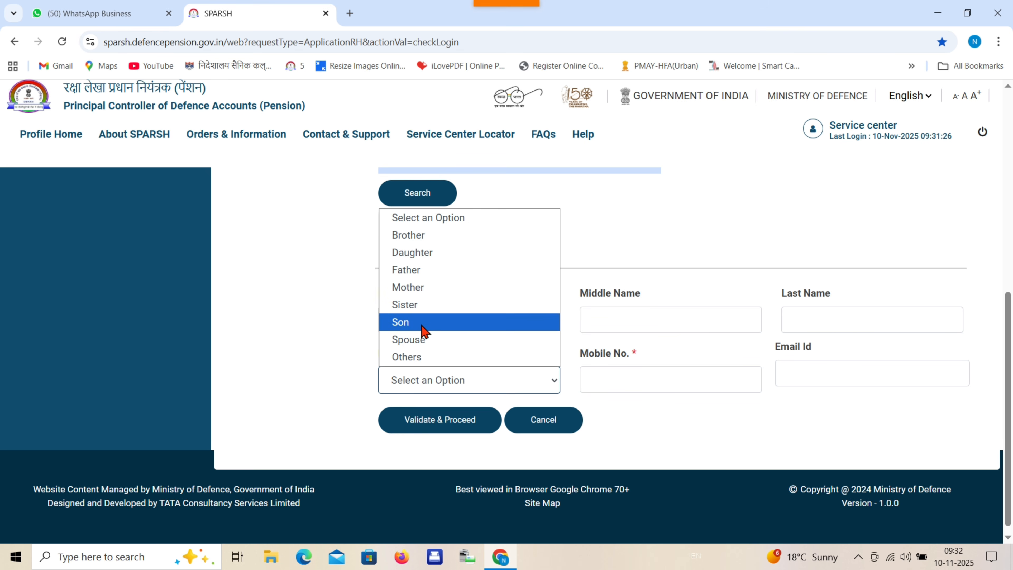
left_click(421, 340)
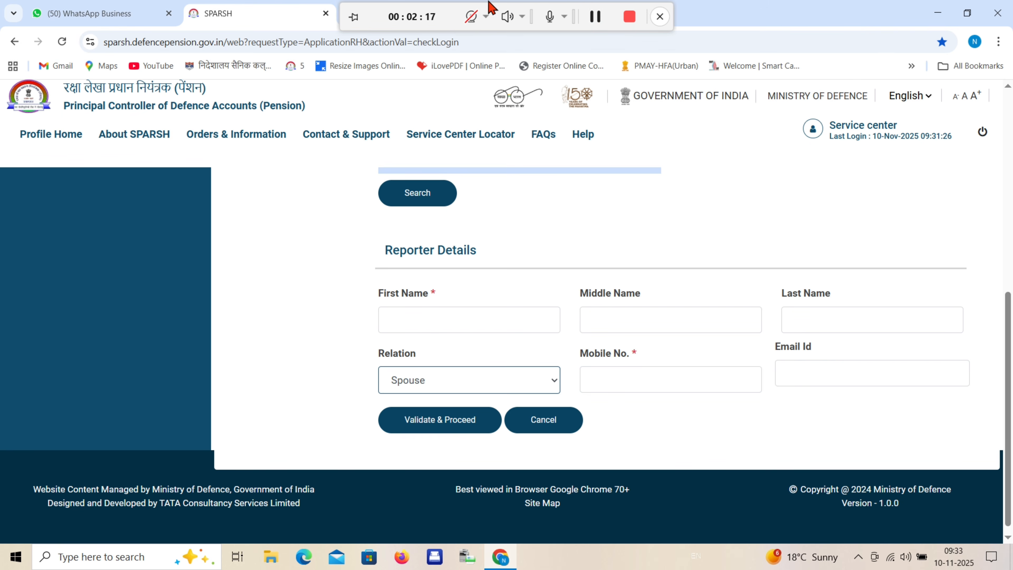
left_click(595, 17)
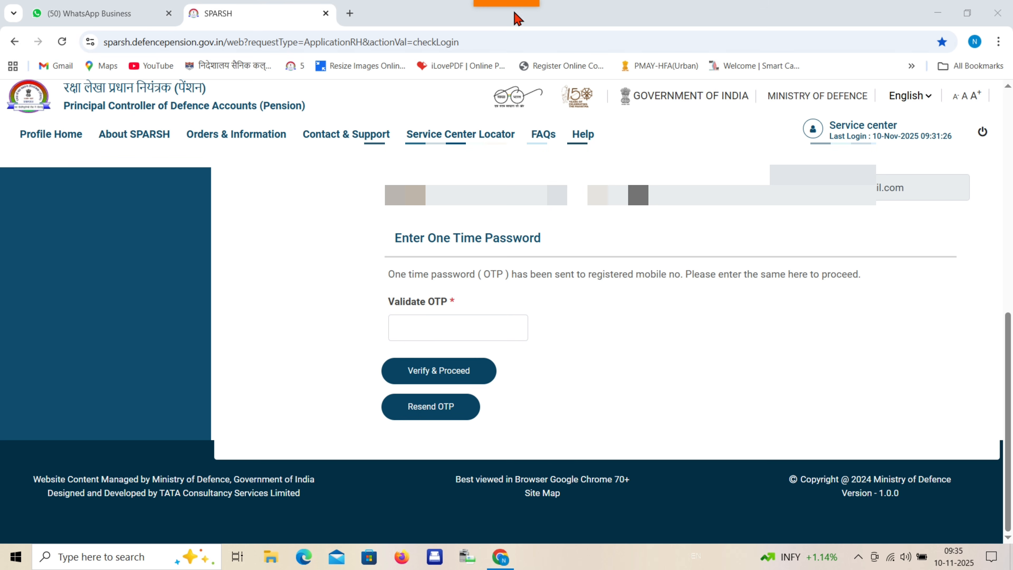
mouse_move(518, 4)
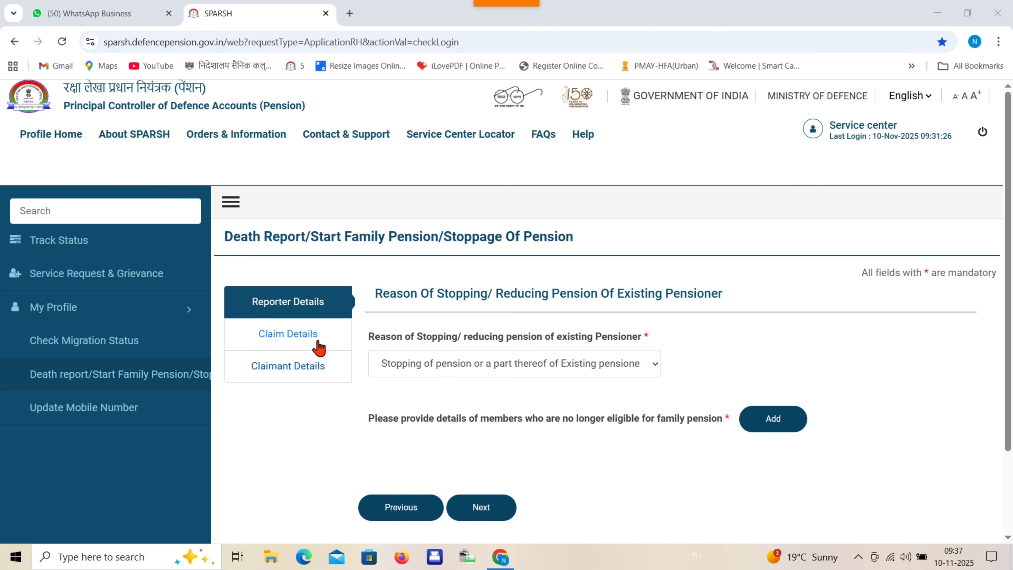
- Choose 'Stopping of pension or a part thereof of Existing pensioner / family pensioner' as the reason
left_click(554, 365)
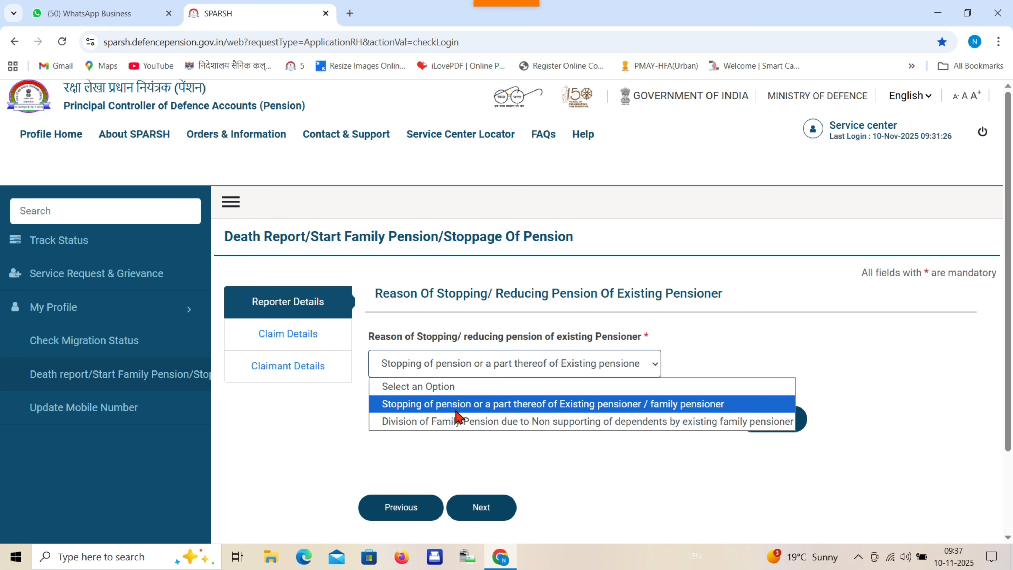
left_click(549, 405)
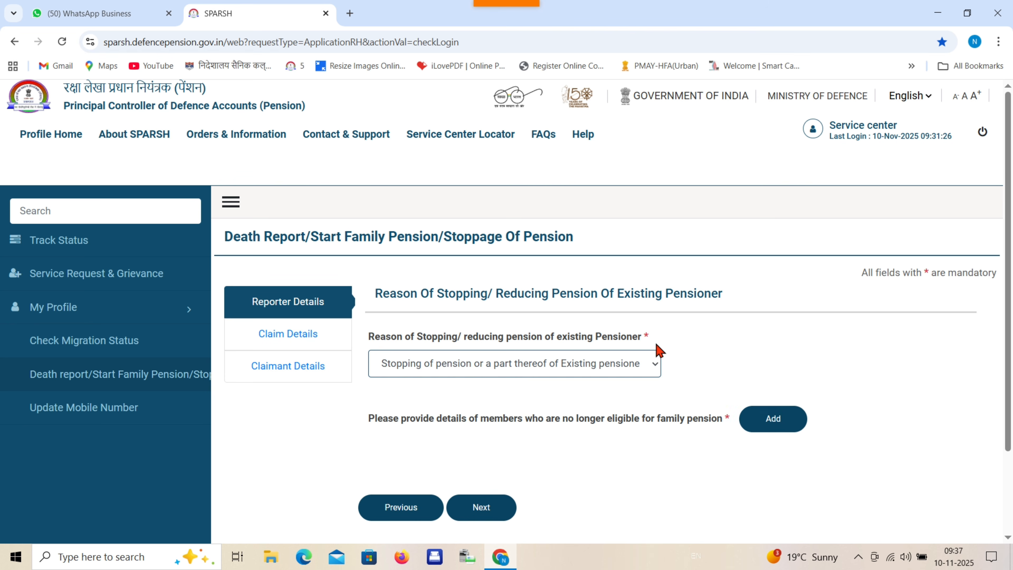
left_click(774, 419)
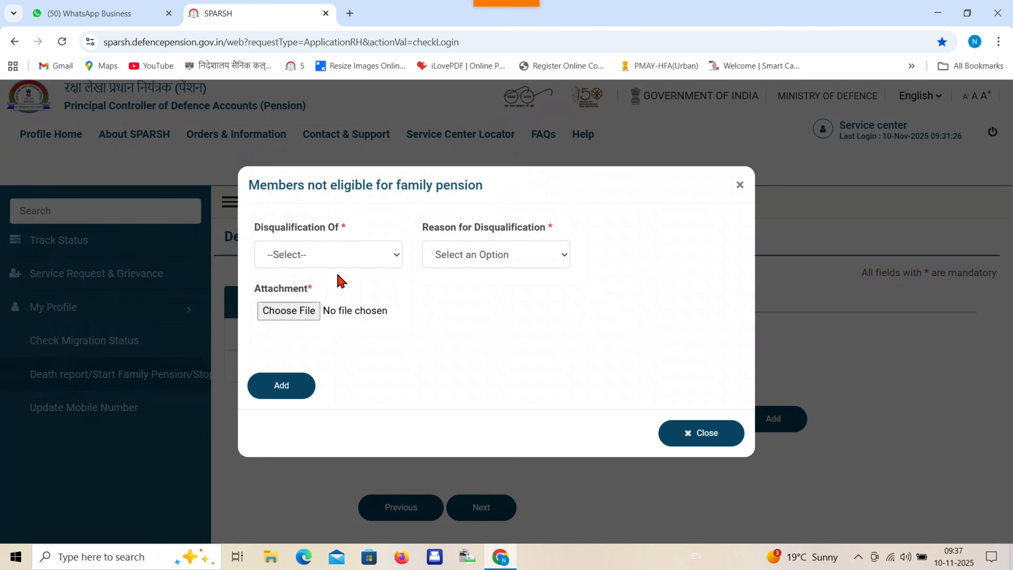
- Mark the service pensioner as disqualified due to Death and attach the death certificate PDF
left_click(357, 254)
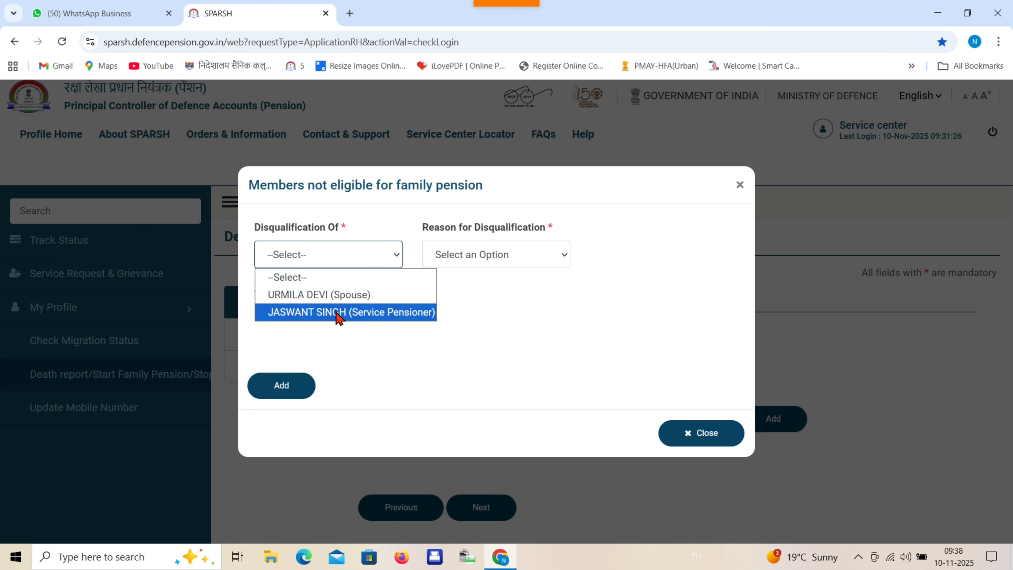
left_click(338, 315)
left_click(502, 252)
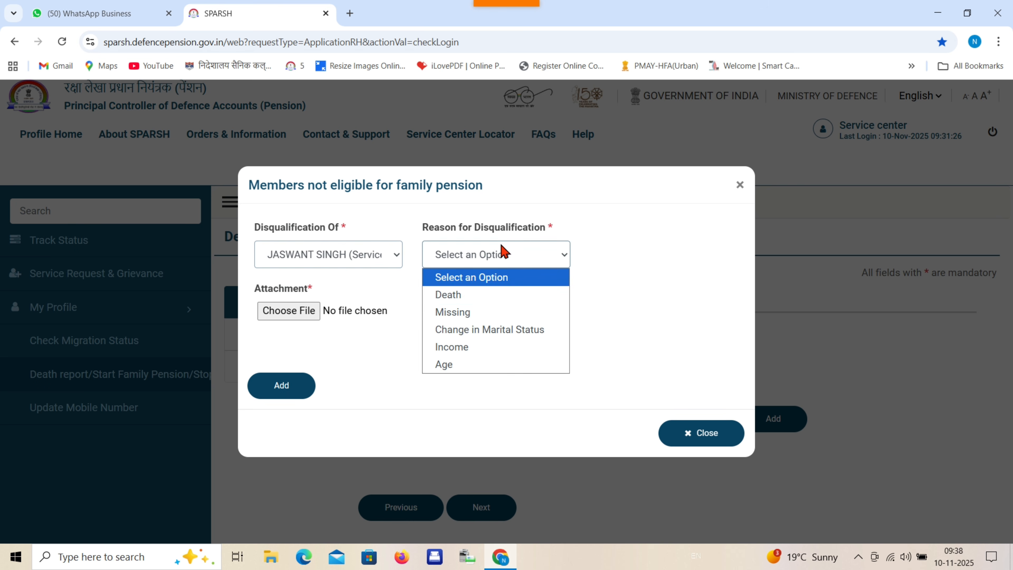
left_click(499, 294)
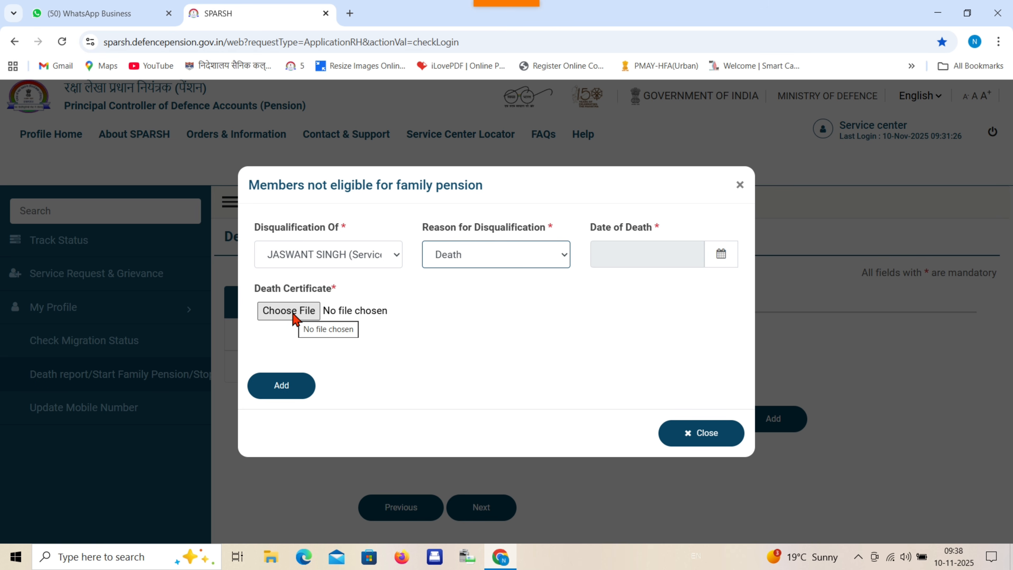
mouse_move(532, 16)
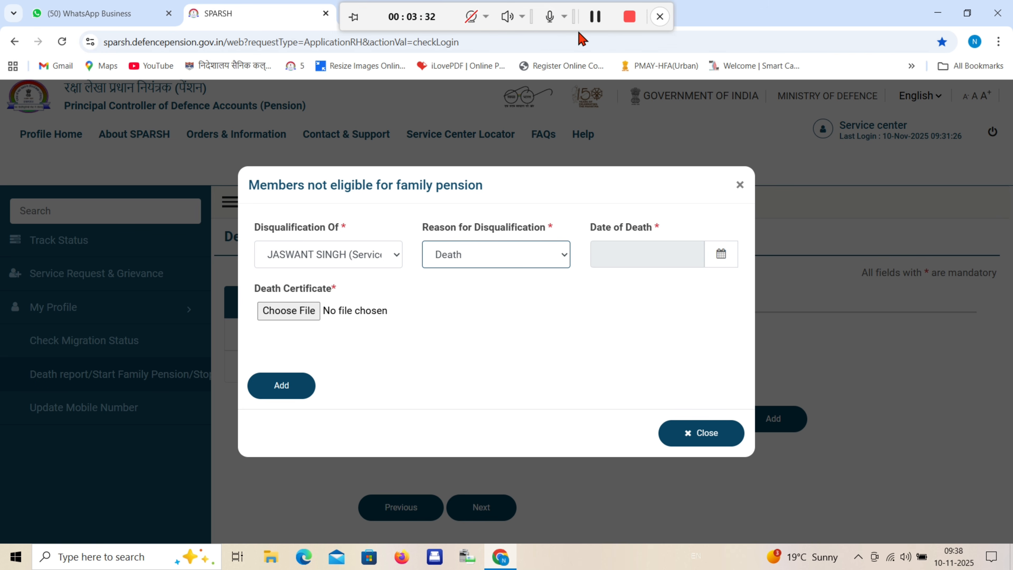
left_click(595, 16)
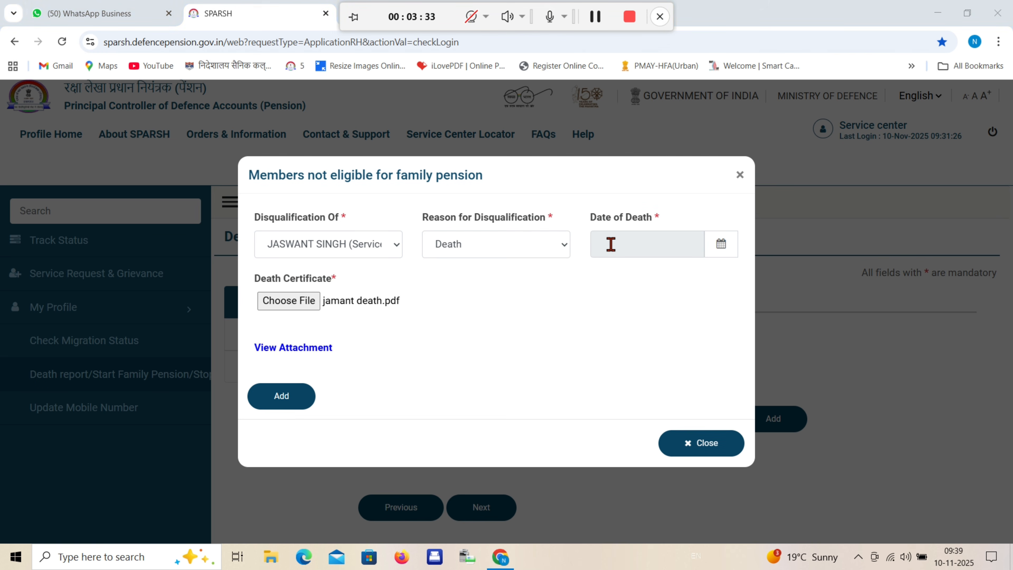
- Set the date of death to 5 October 2025 and add the entry to the ineligible list
left_click(656, 247)
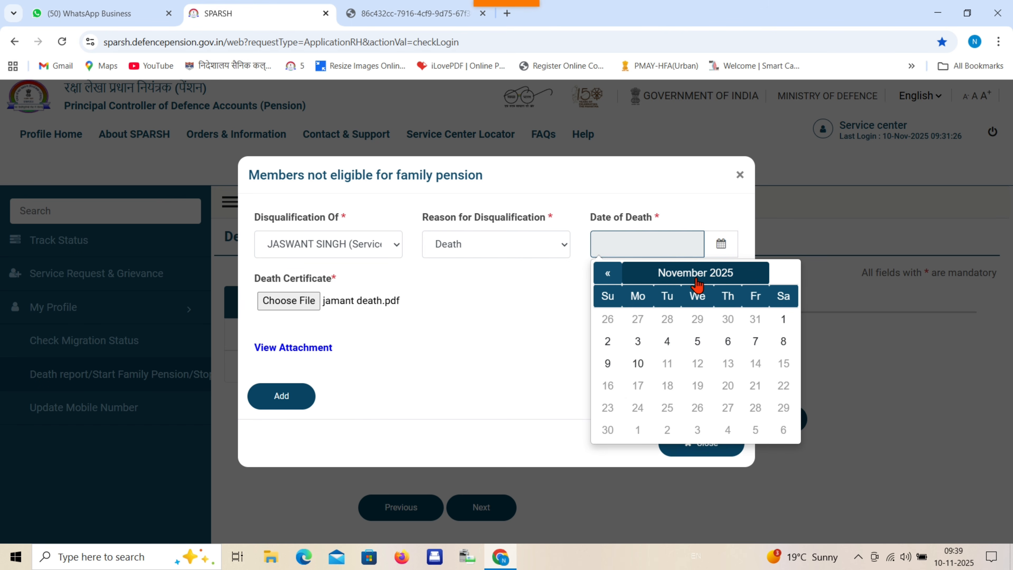
left_click(607, 275)
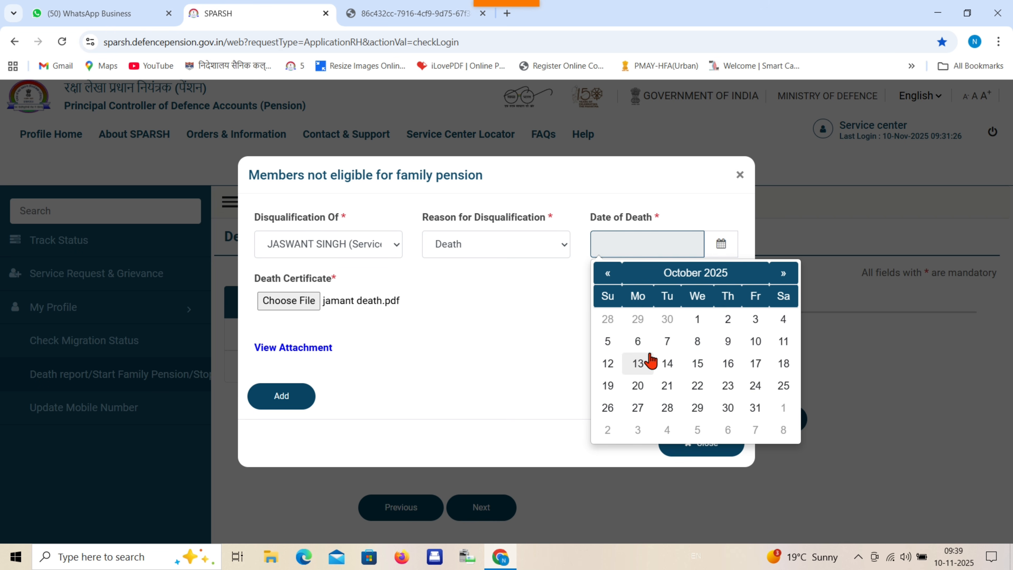
left_click(607, 341)
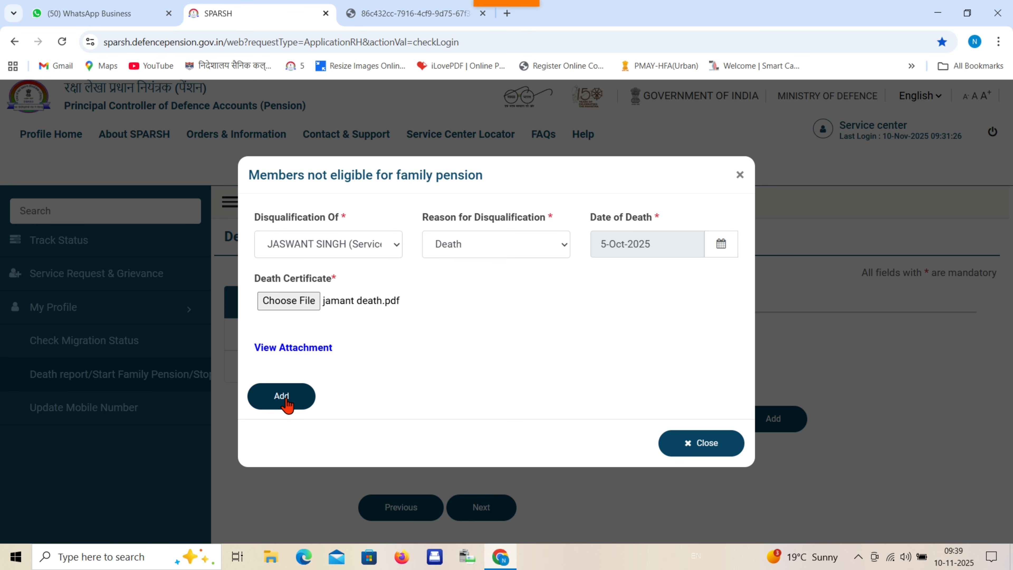
left_click(284, 398)
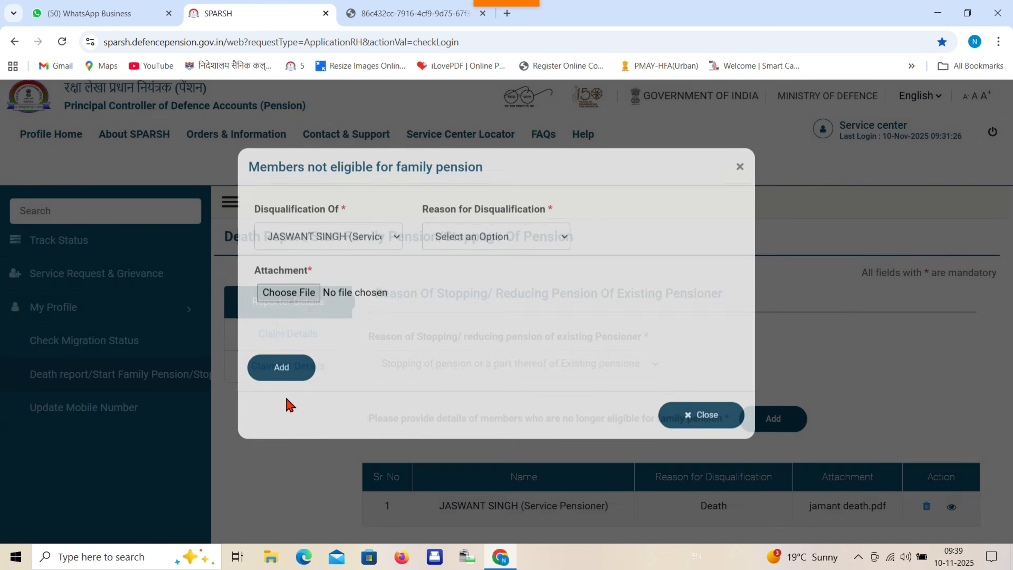
scroll(568, 327, "down", 3)
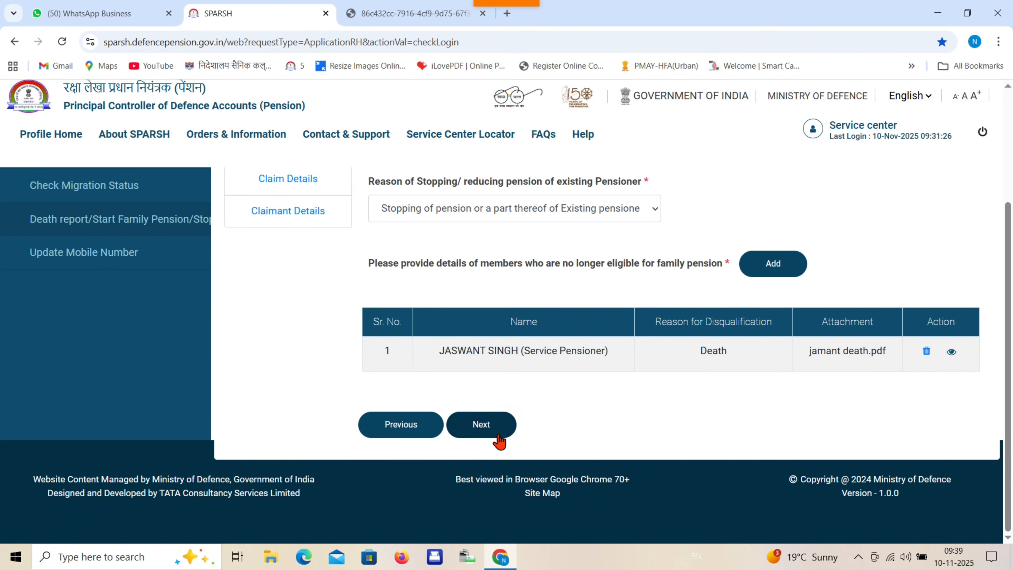
- On Claimant Details, choose Yes to claim family pension, with the claimant the same as the reporter
left_click(482, 426)
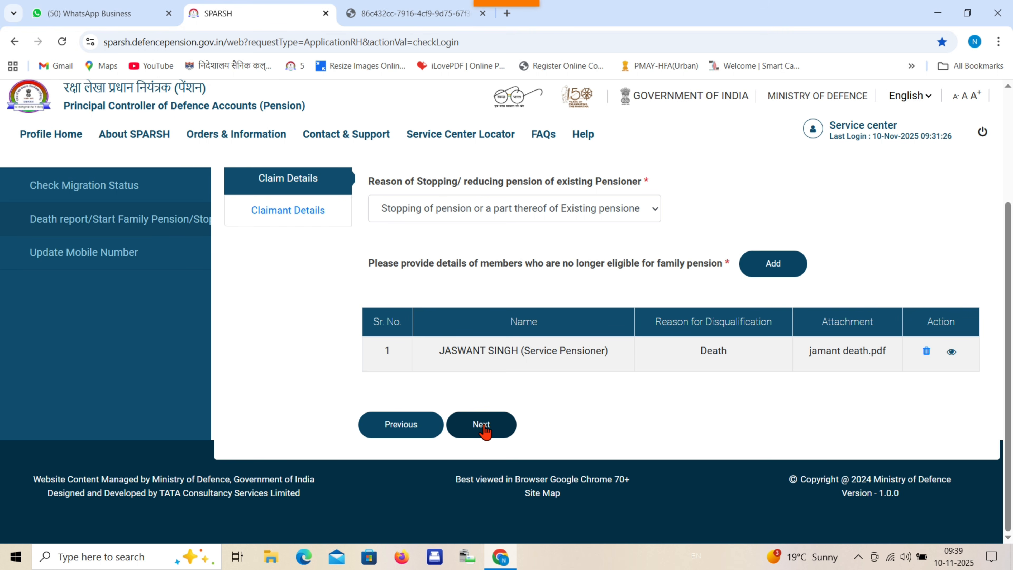
left_click(482, 425)
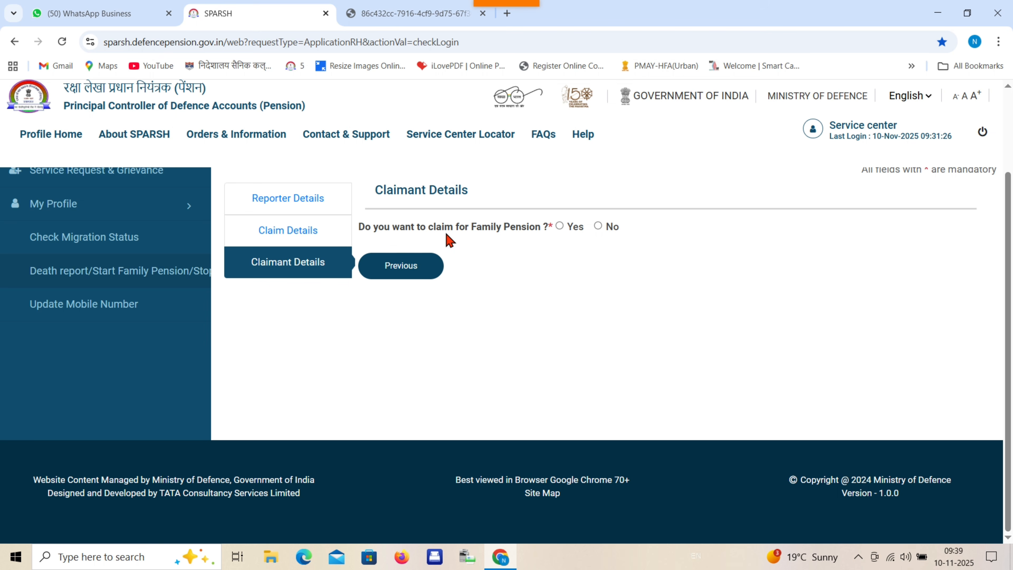
left_click(560, 226)
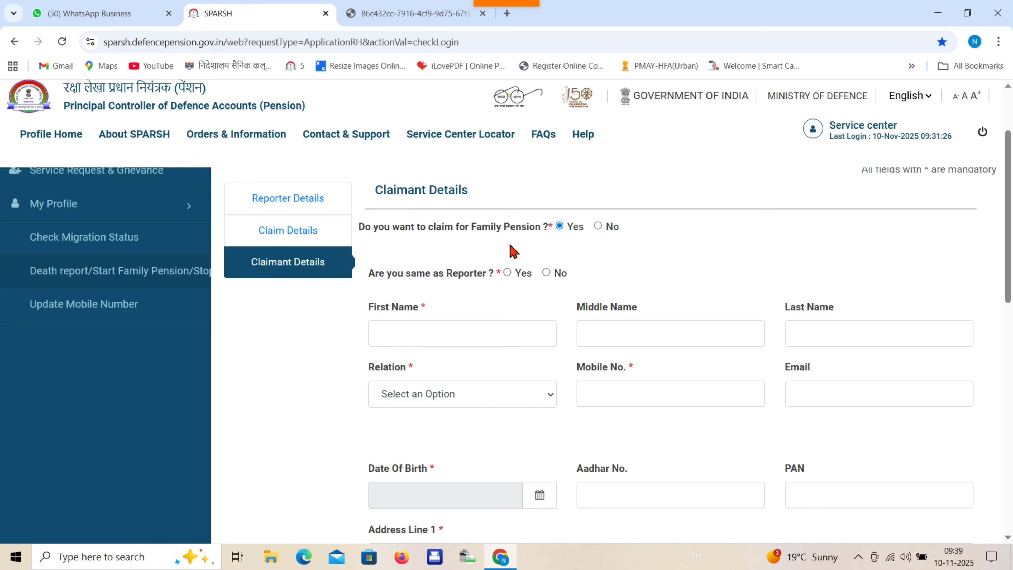
scroll(441, 282, "down", 1)
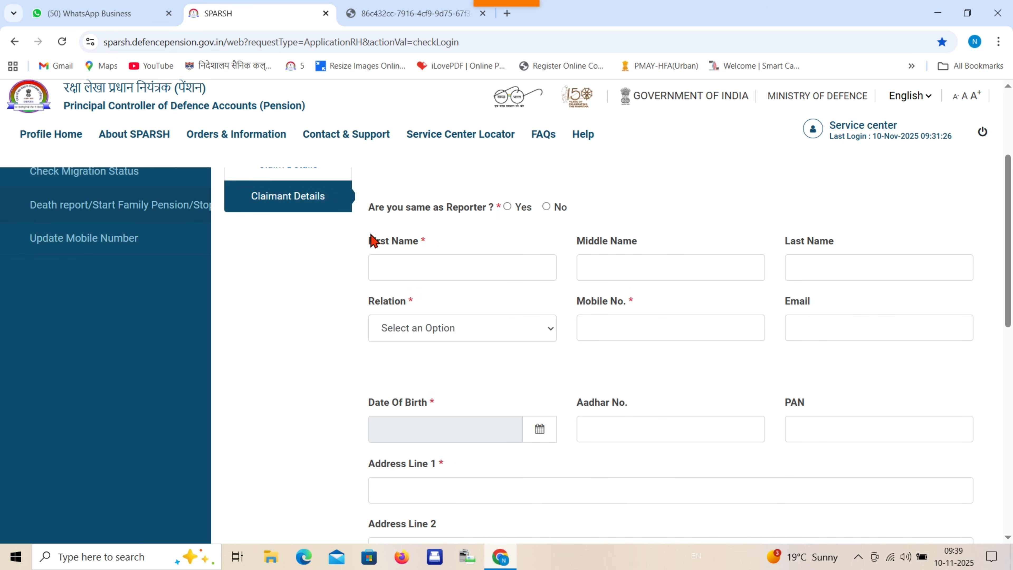
left_click(508, 207)
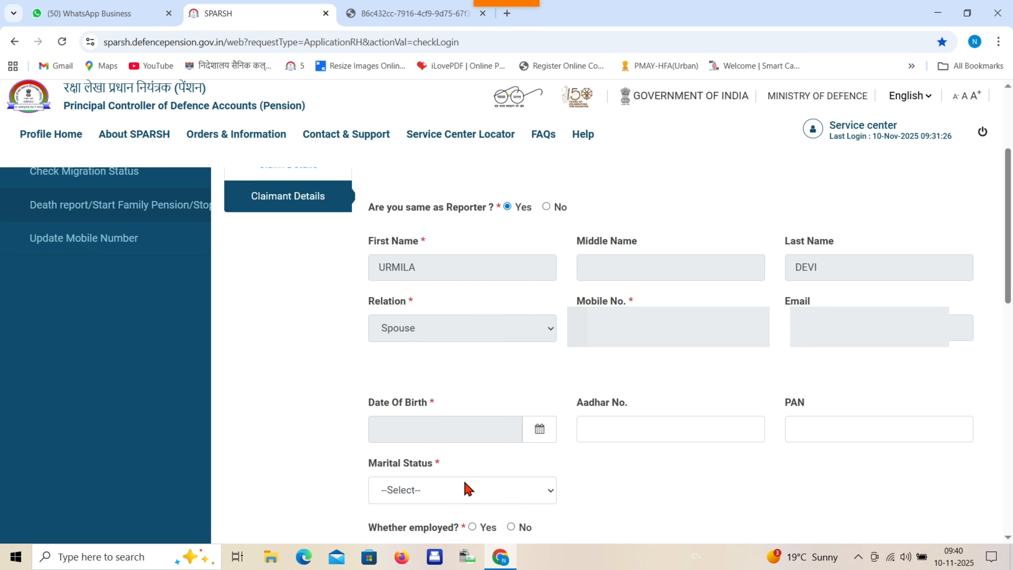
- Set the claimant's marital status to Widowed
left_click(466, 489)
left_click(454, 471)
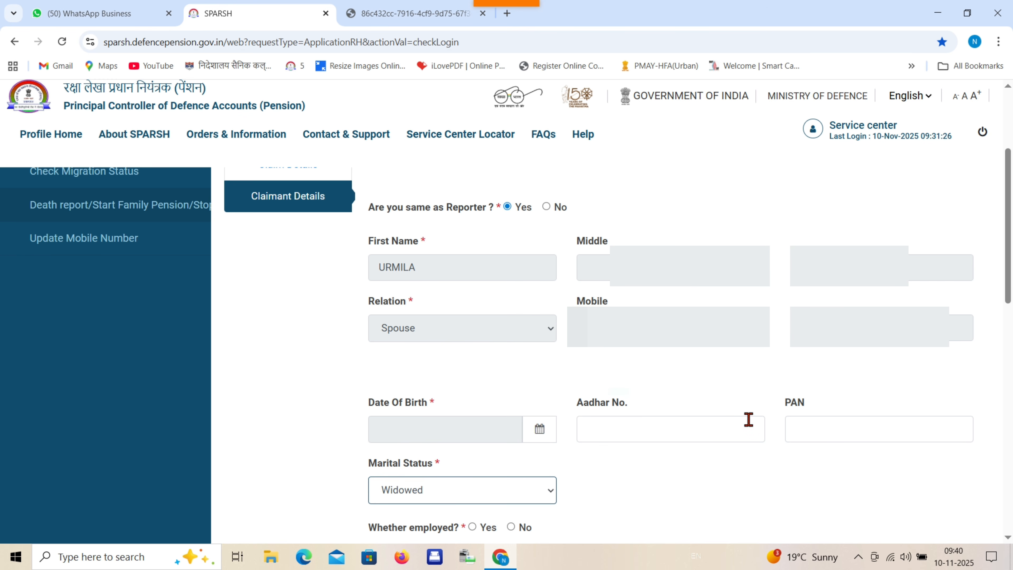
scroll(735, 411, "down", 5)
left_click(602, 233)
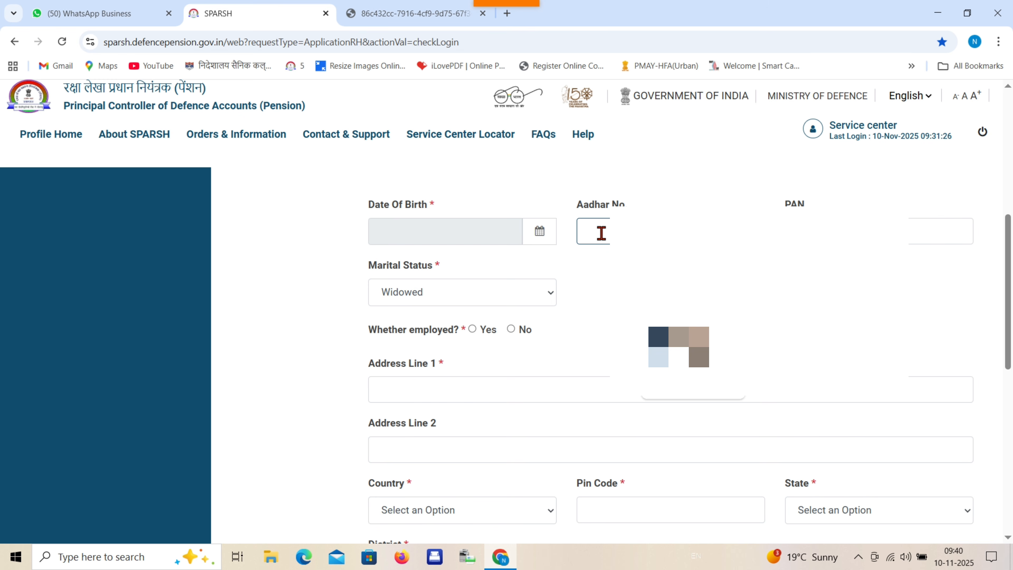
- Enter the claimant's Aadhaar number, accept the successful validation, and type the PAN
type("95")
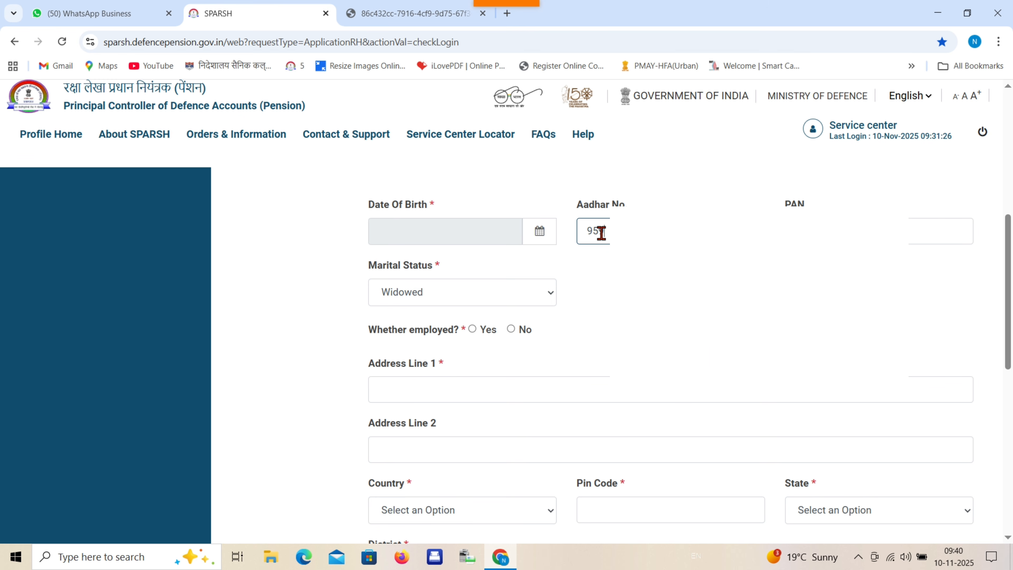
type("94")
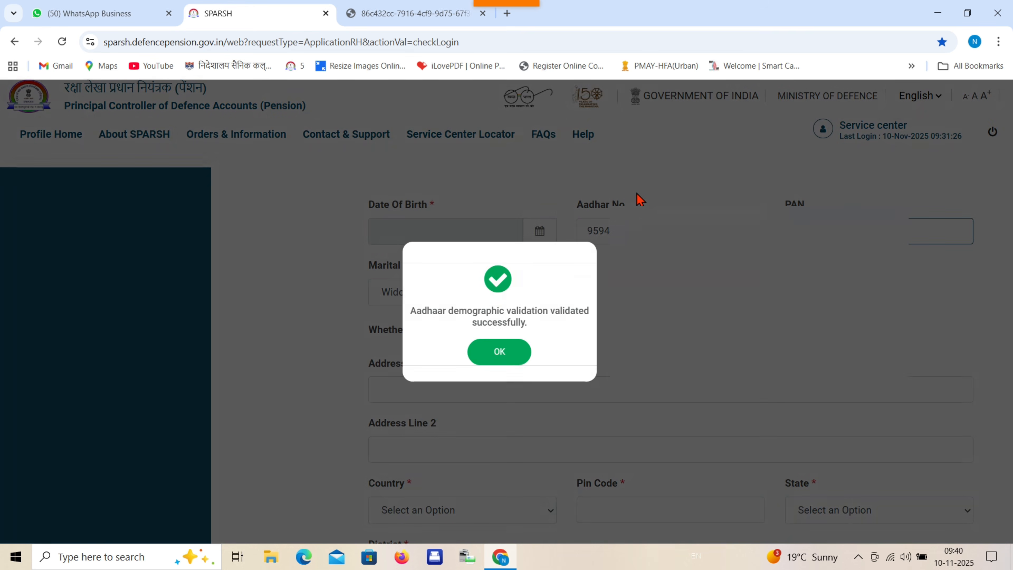
left_click(513, 359)
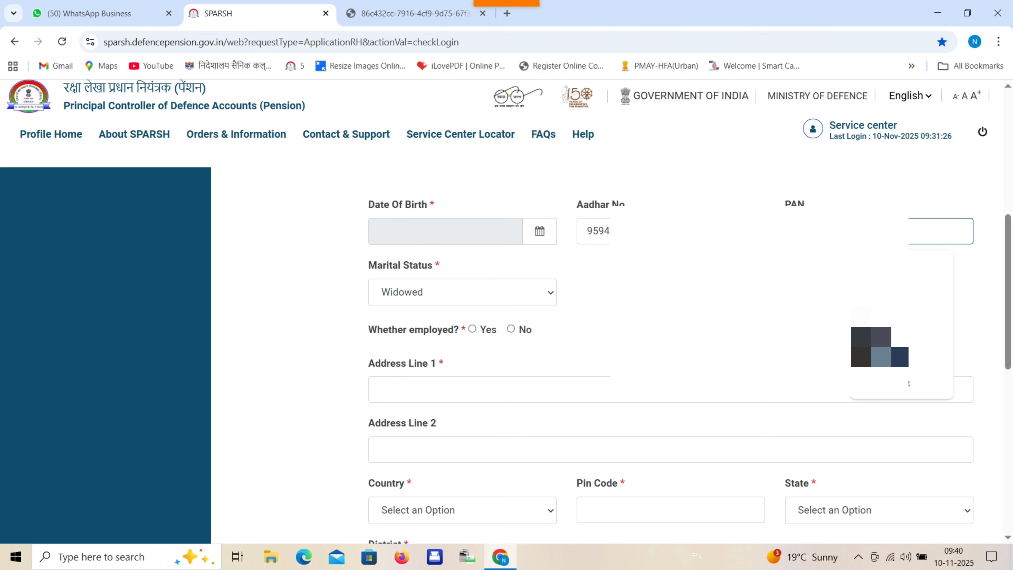
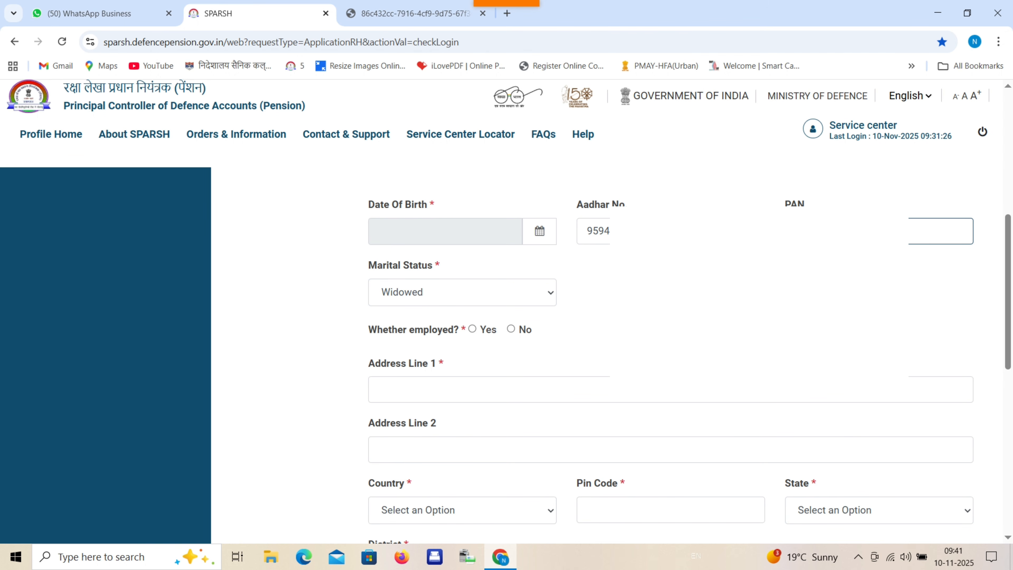
- Mark the claimant as not employed, with country India and state UTTAR PRADESH
scroll(670, 355, "down", 3)
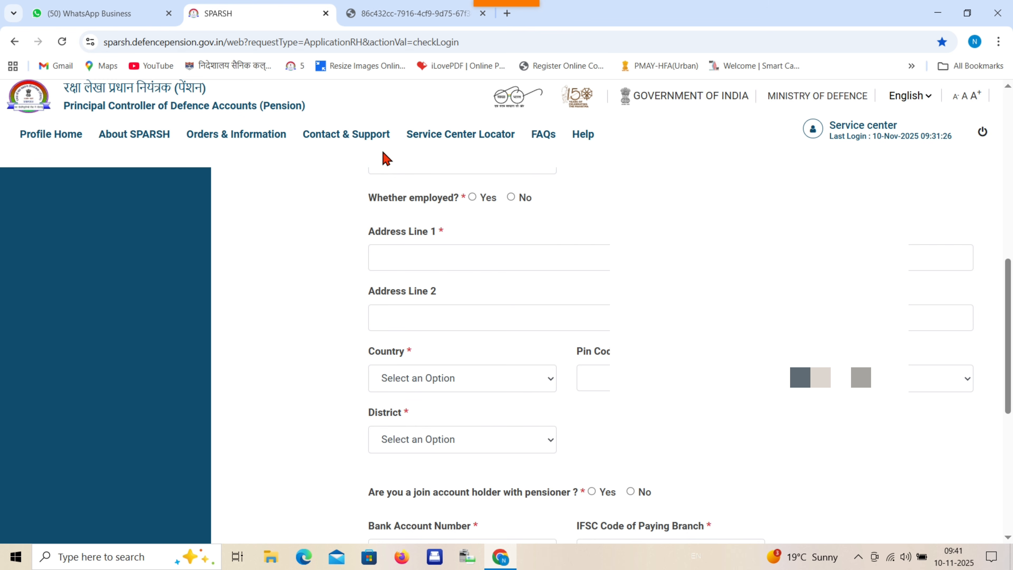
mouse_move(545, 24)
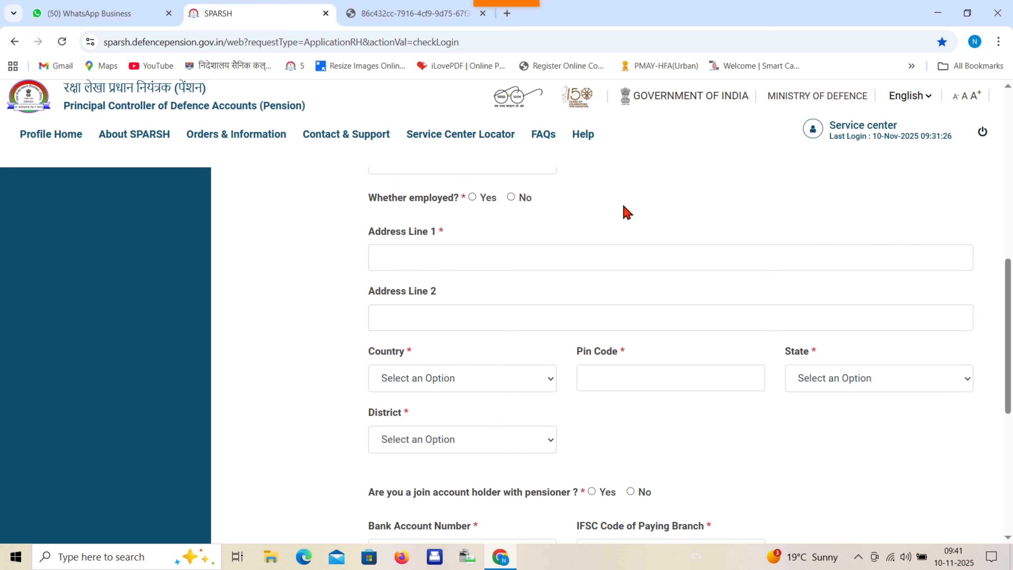
left_click(511, 197)
left_click(447, 384)
left_click(429, 438)
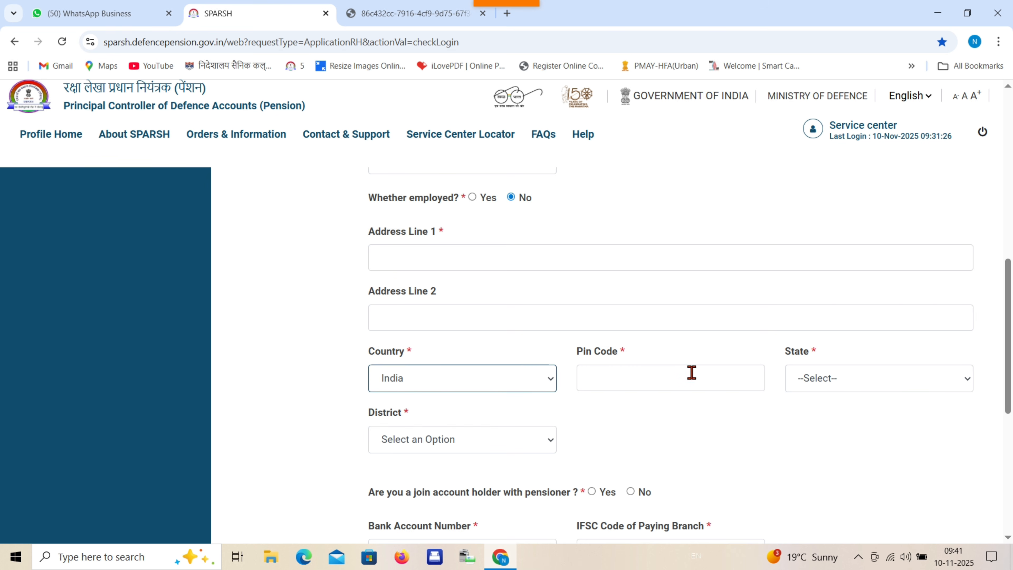
left_click(855, 381)
scroll(848, 226, "down", 5)
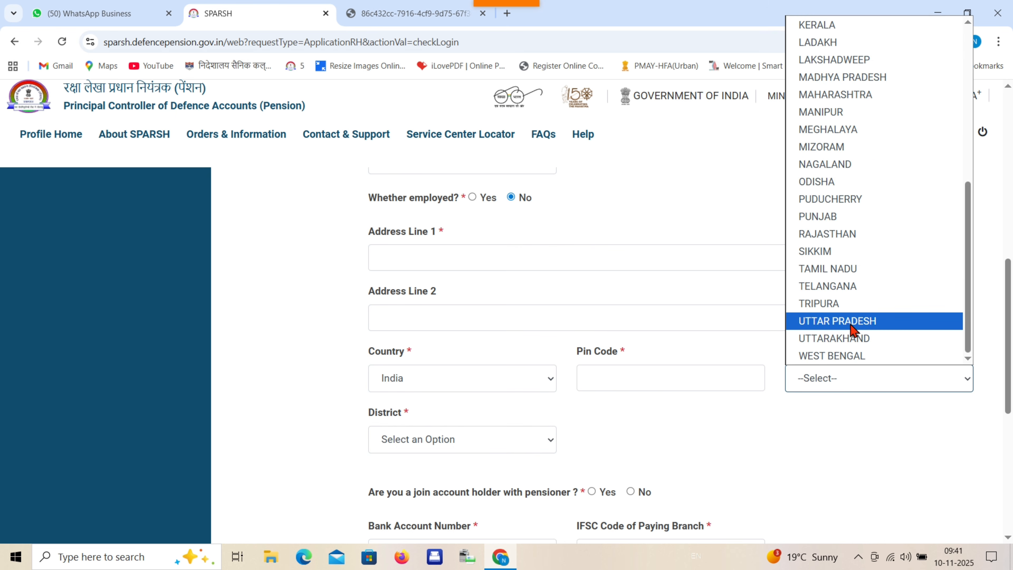
left_click(851, 324)
scroll(472, 361, "down", 1)
- Answer No to being a joint account holder, after briefly selecting Yes
left_click(442, 377)
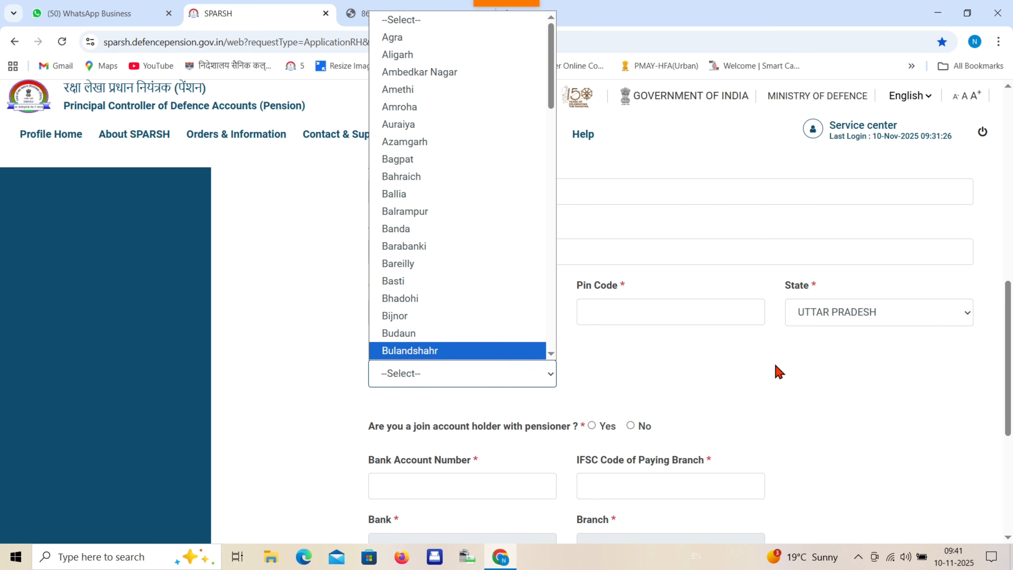
scroll(690, 351, "down", 4)
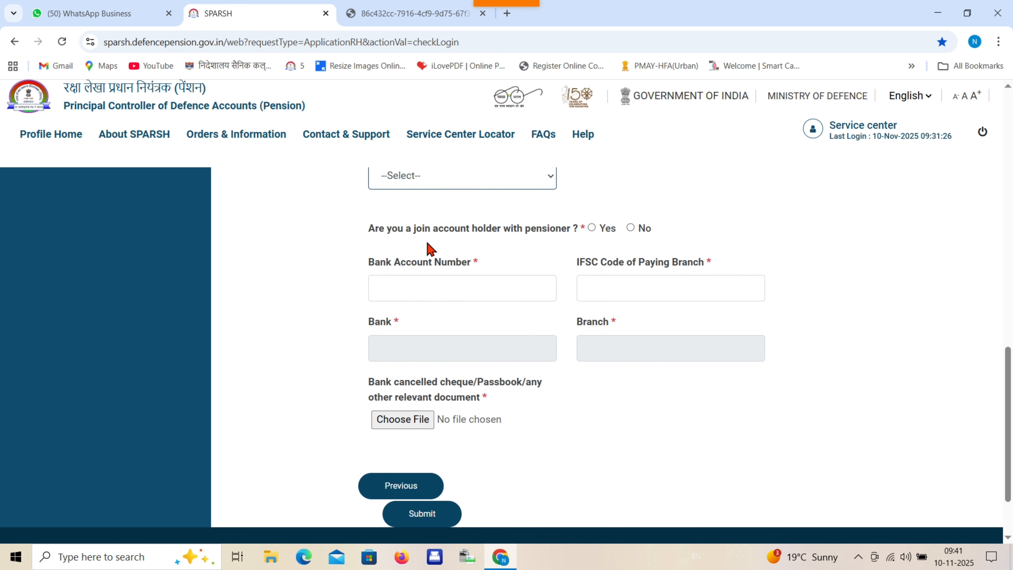
left_click(592, 228)
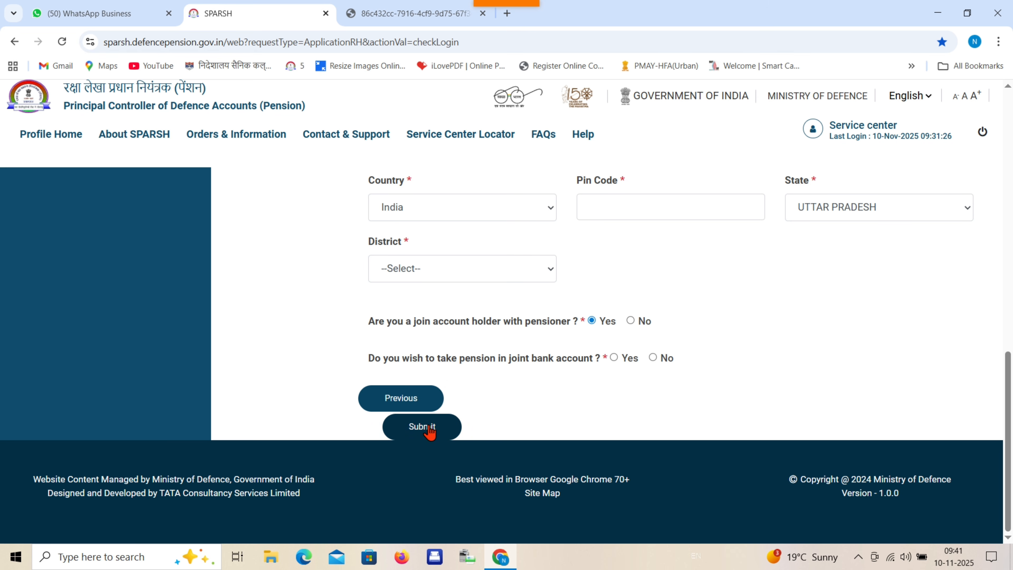
left_click(632, 321)
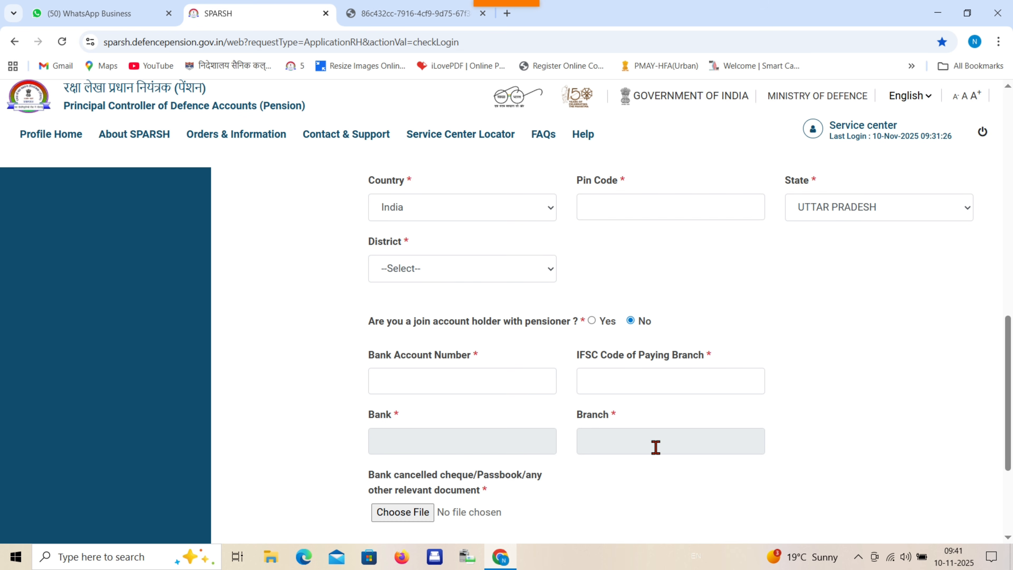
scroll(439, 487, "down", 1)
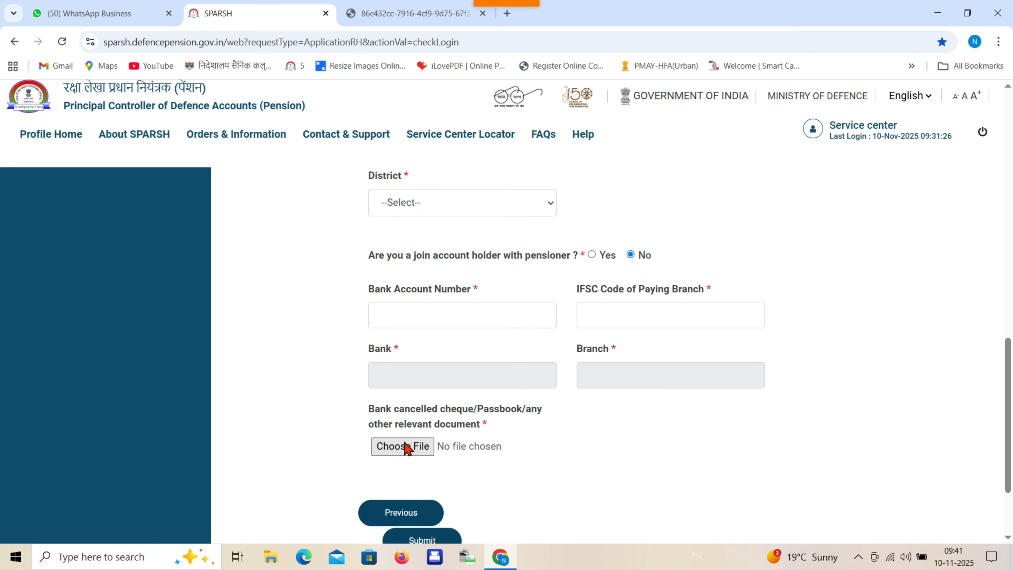
- Fill in the bank account number and IFSC code and attach the passbook PDF
scroll(463, 419, "down", 3)
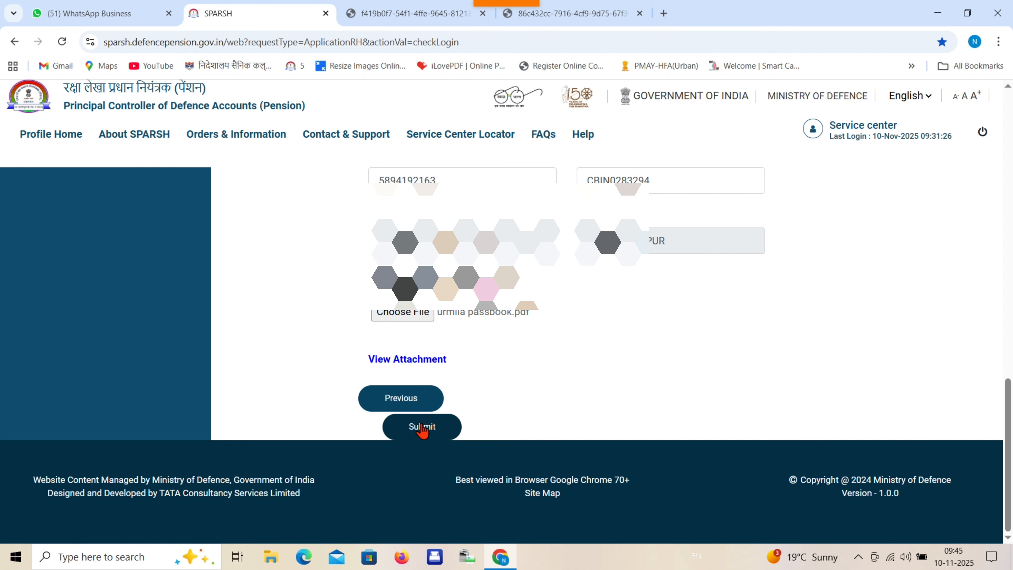
mouse_move(507, 4)
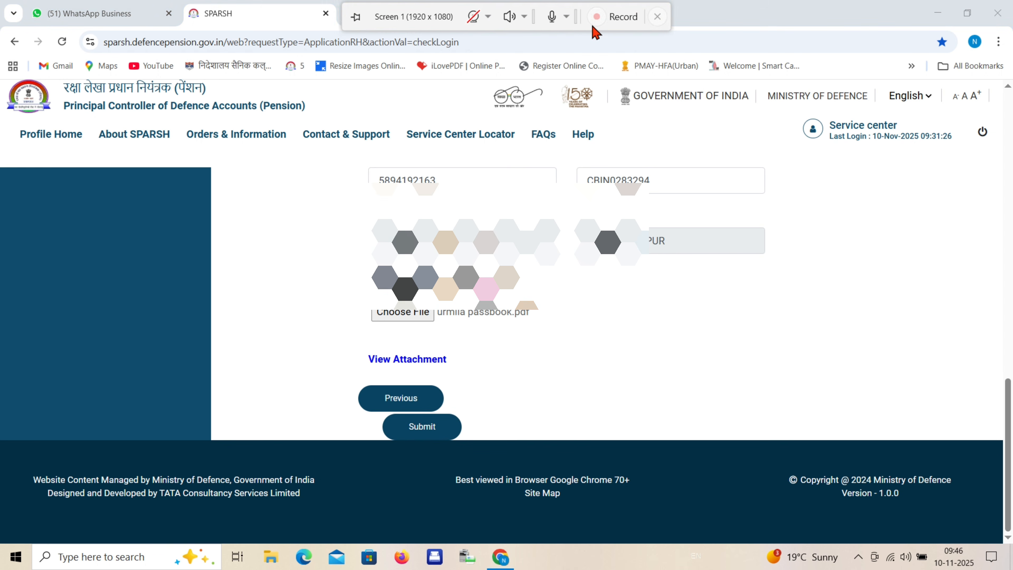
- Submit the completed death report and family pension claim form for confirmation
left_click(423, 427)
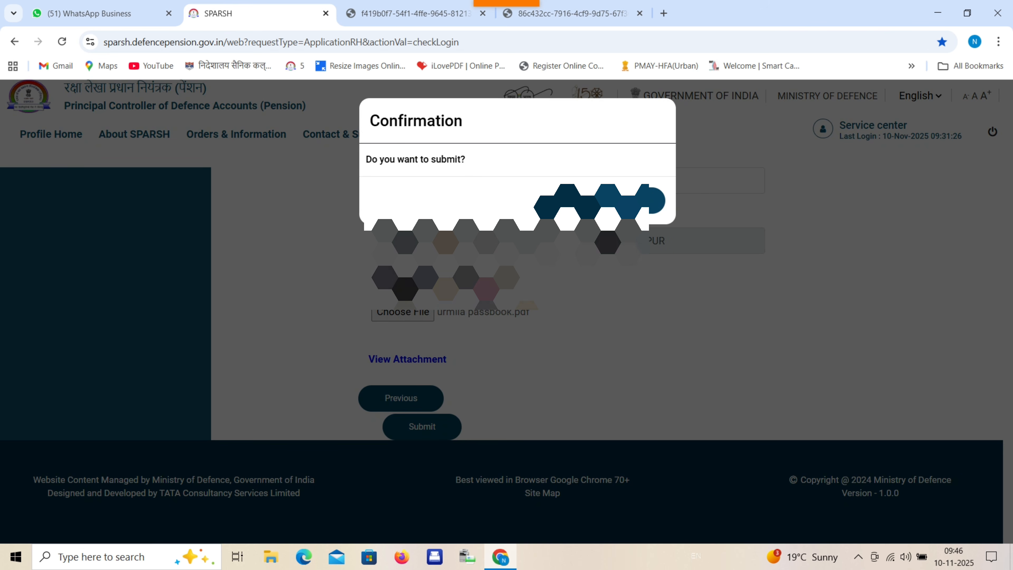